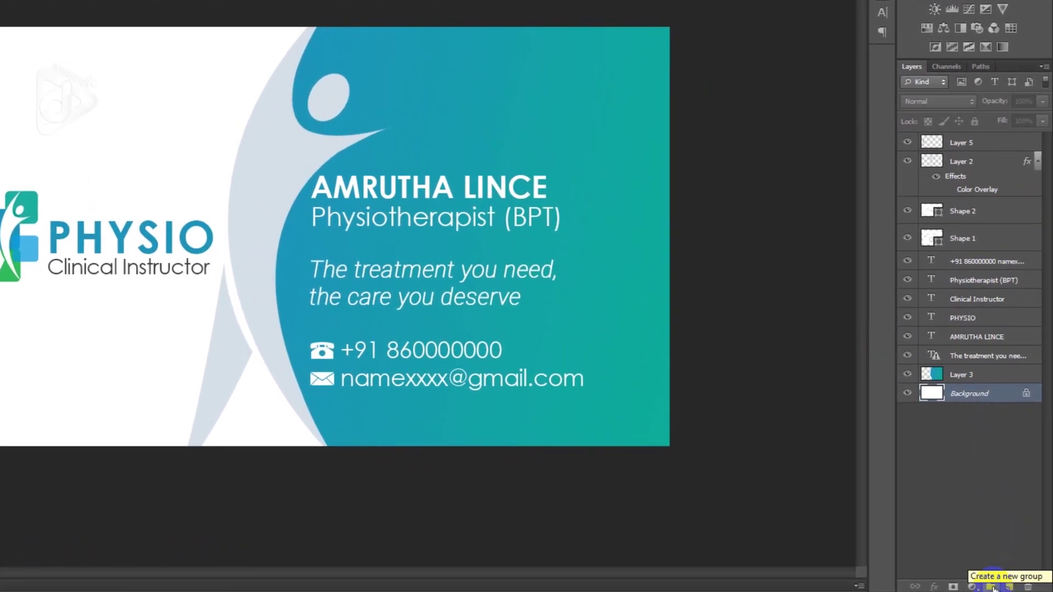
# - Create Group 1 above the phone and email text layer, then reselect that layer
pyautogui.click(965, 259)
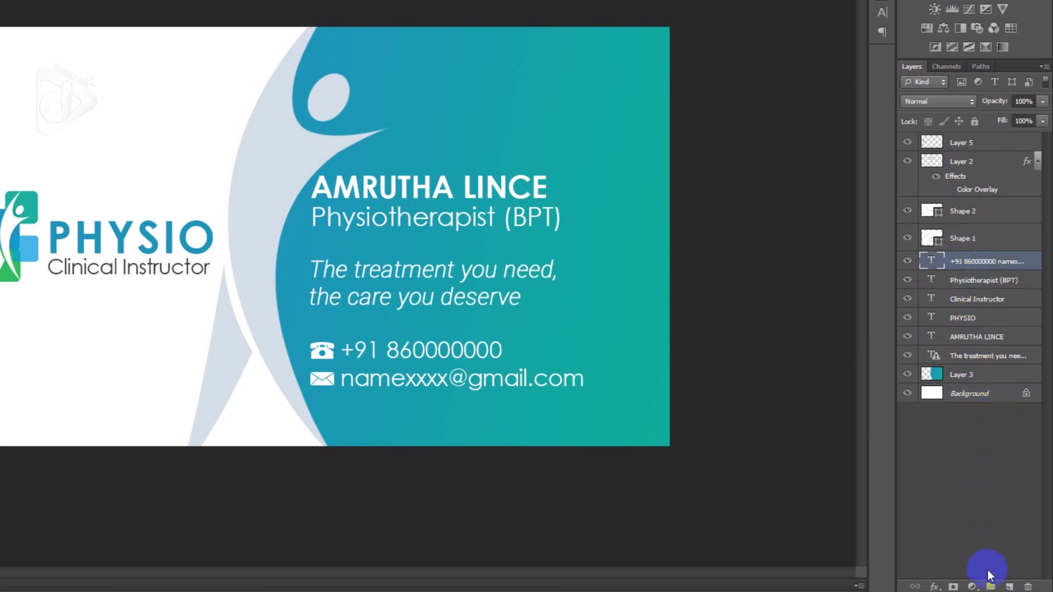
pyautogui.click(990, 586)
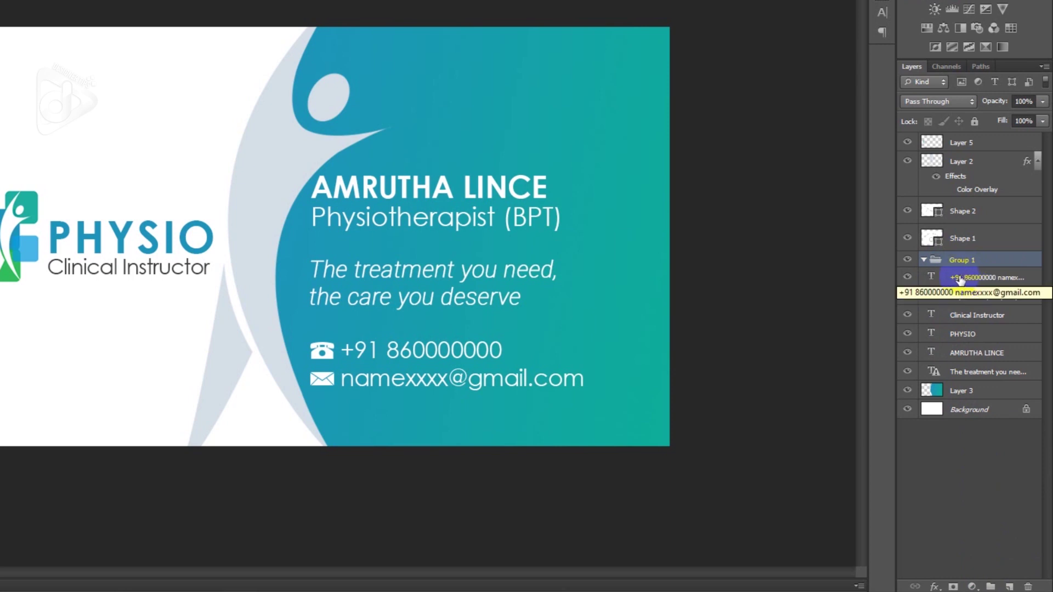
pyautogui.click(965, 278)
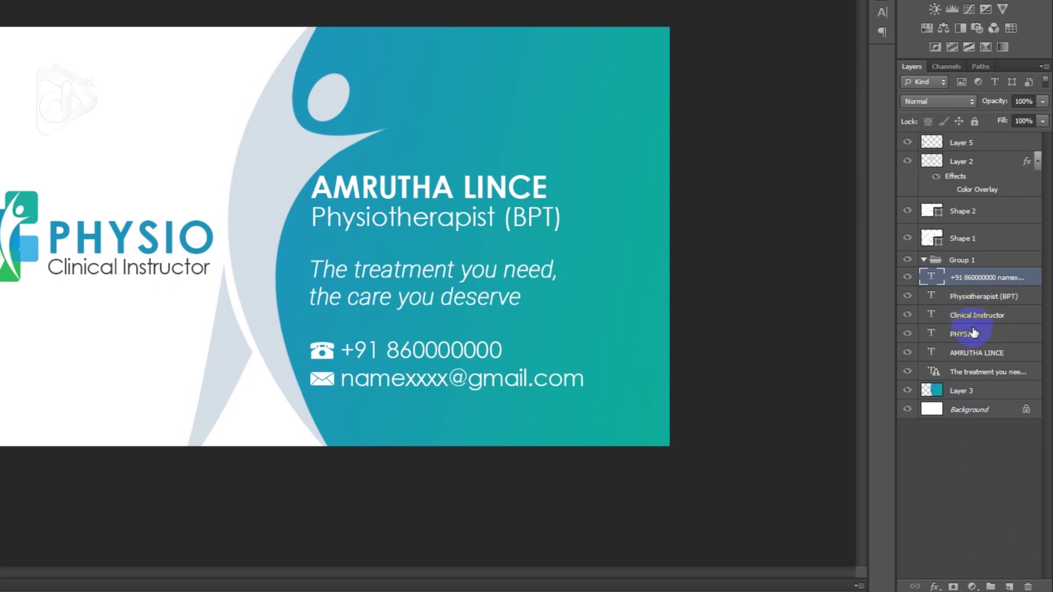
# - Move all six text layers, including name, title, PHYSIO, tagline and contacts, into Group 1, then collapse and expand it
pyautogui.keyDown('shift'); pyautogui.click(970, 372); pyautogui.keyUp('shift')
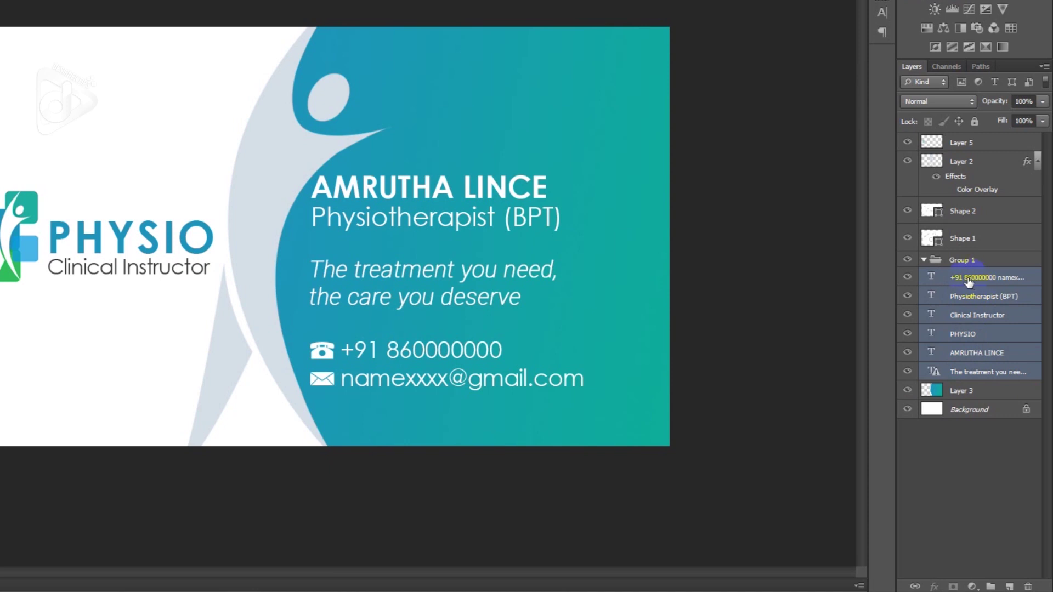
pyautogui.moveTo(970, 281); pyautogui.dragTo(955, 264)
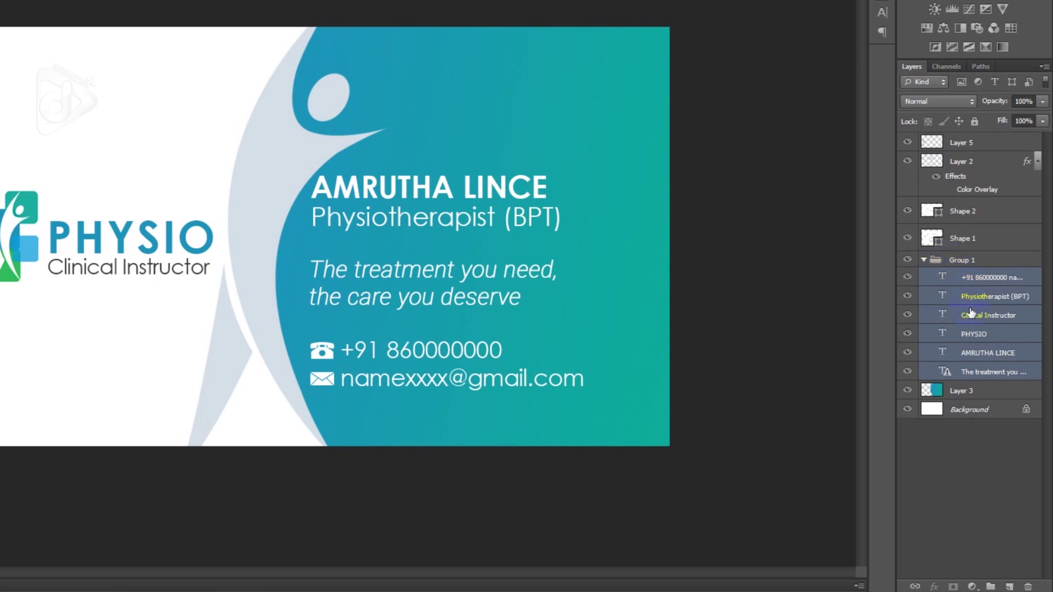
pyautogui.click(925, 261)
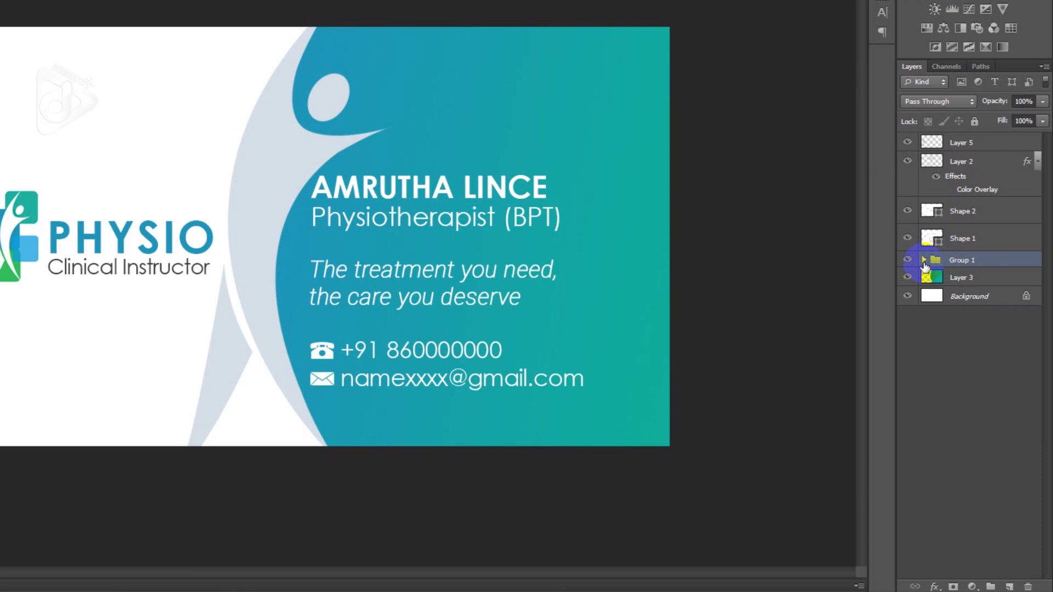
pyautogui.click(924, 261)
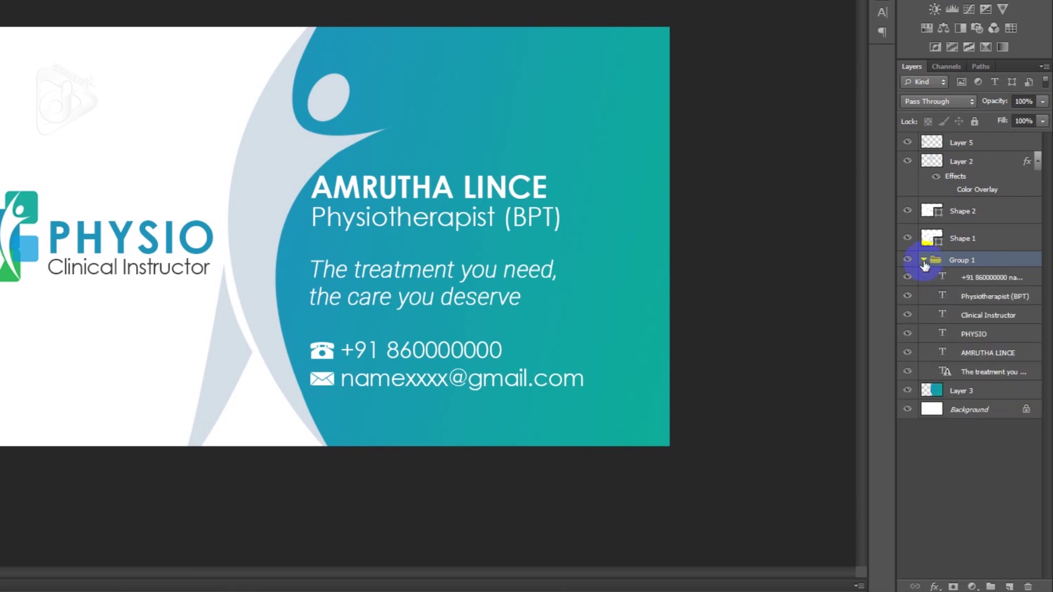
# - Group Shape 1 and Shape 2 into Group 2 with Ctrl+G and check its contents
pyautogui.click(964, 351)
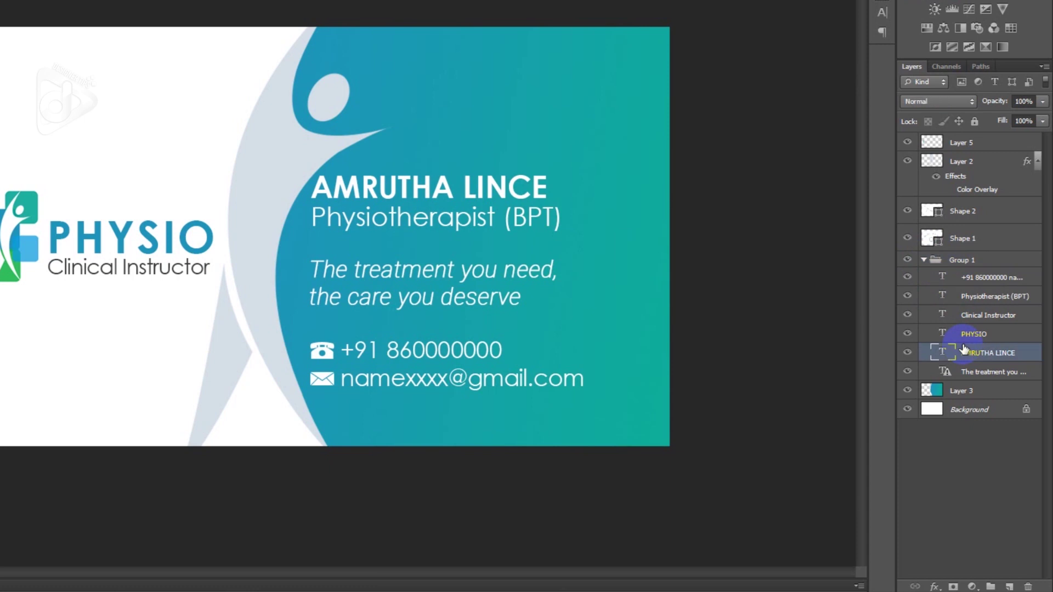
pyautogui.click(955, 266)
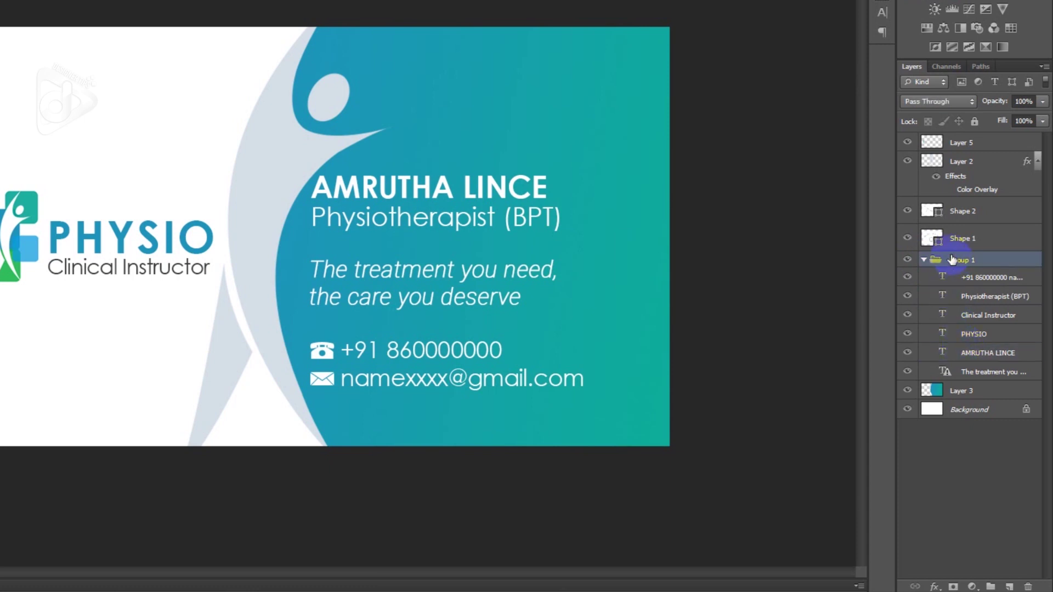
pyautogui.click(966, 240)
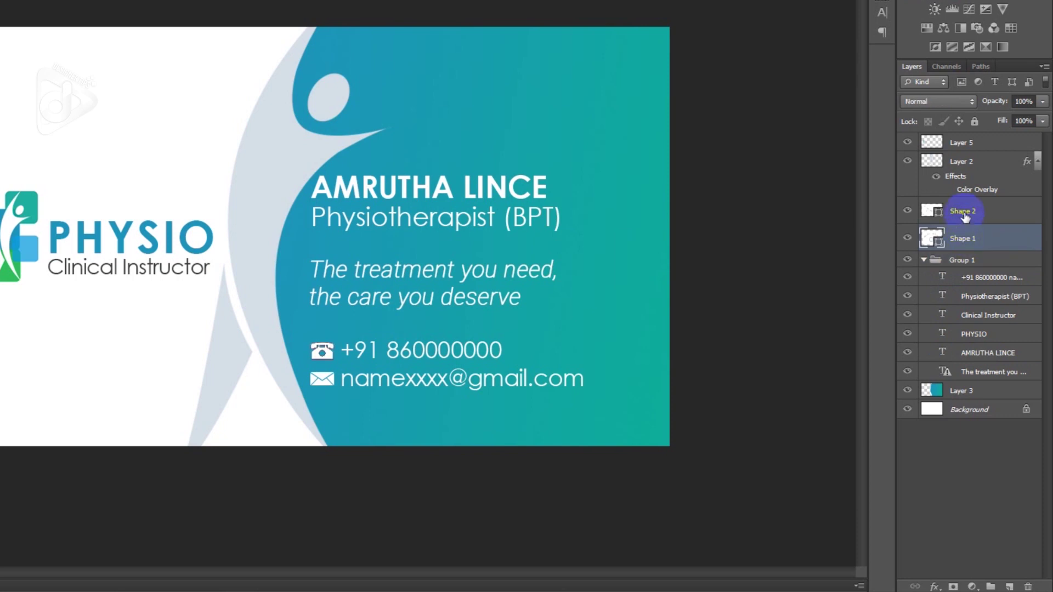
pyautogui.keyDown('shift'); pyautogui.click(965, 218); pyautogui.keyUp('shift')
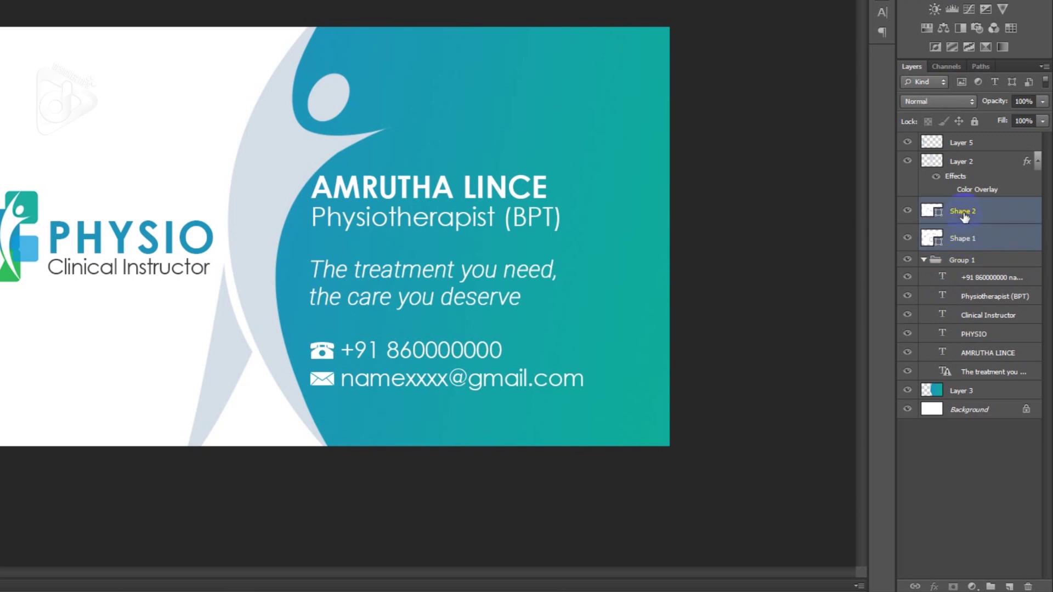
pyautogui.hotkey('ctrl', 'g')
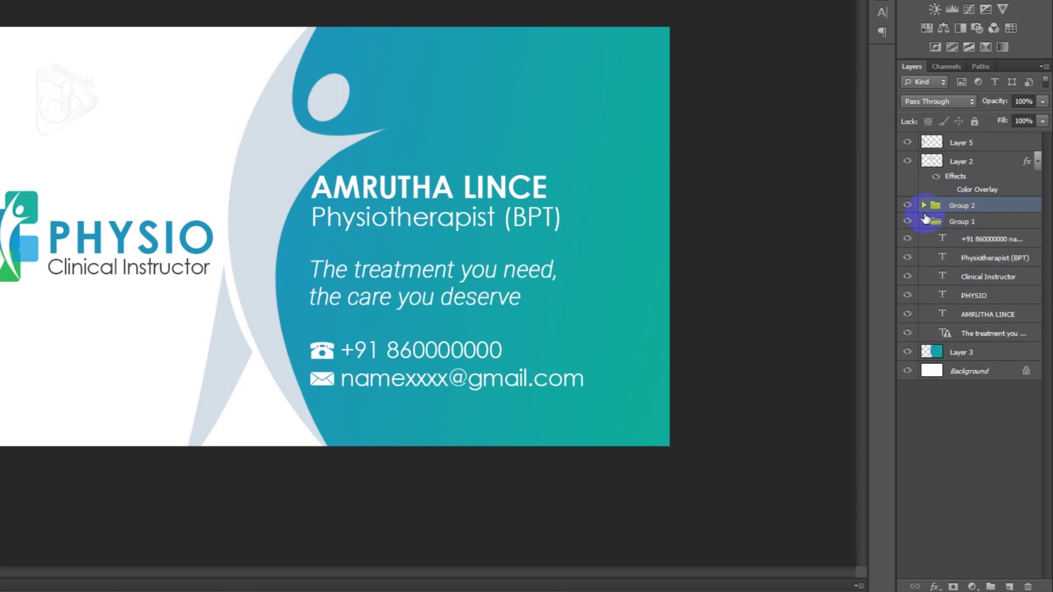
pyautogui.moveTo(977, 219); pyautogui.dragTo(950, 214)
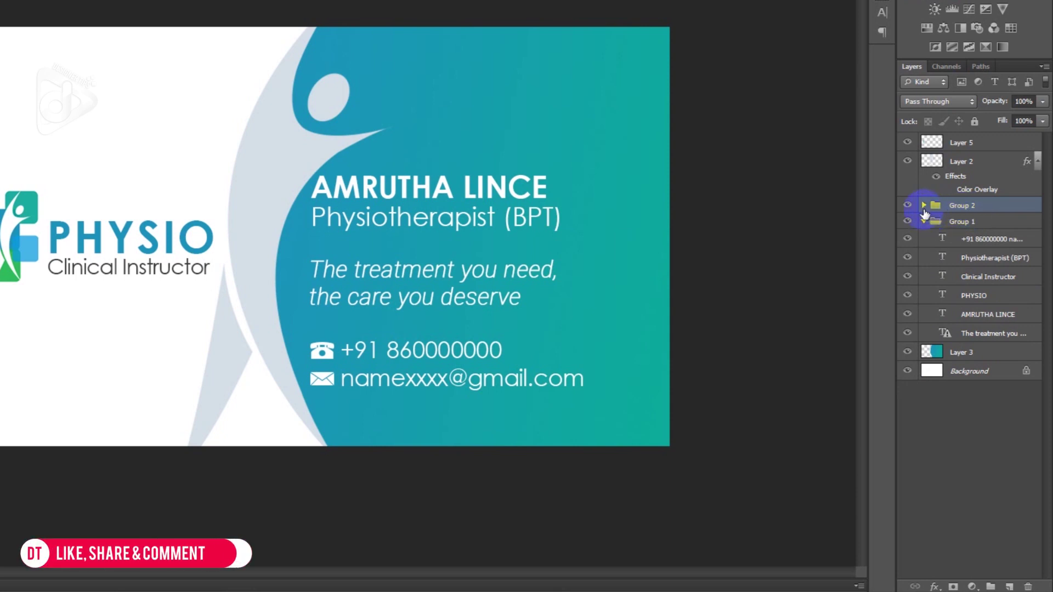
pyautogui.click(923, 205)
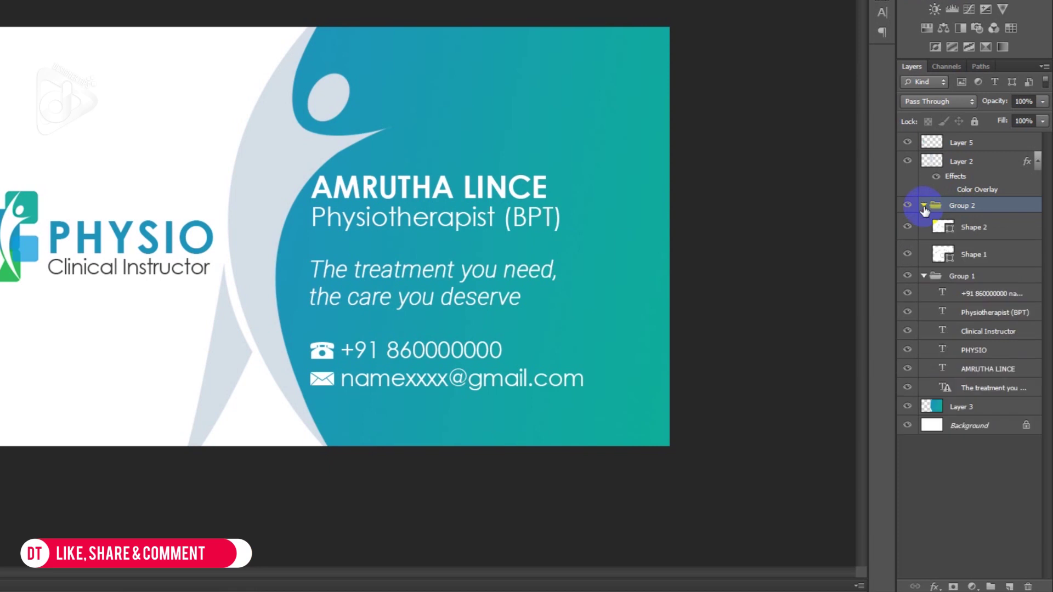
pyautogui.click(923, 206)
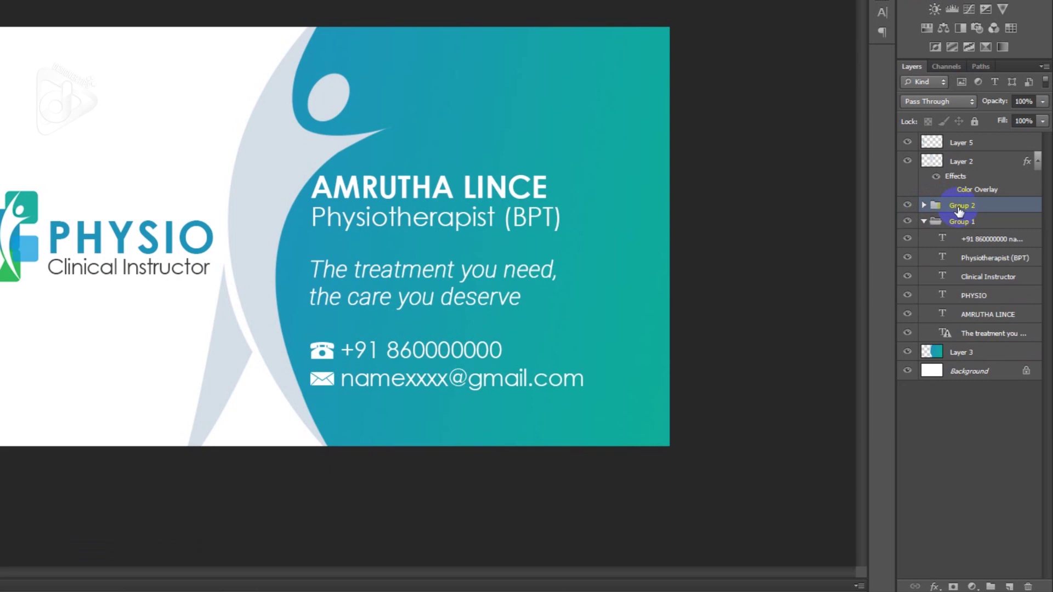
pyautogui.rightClick(987, 208)
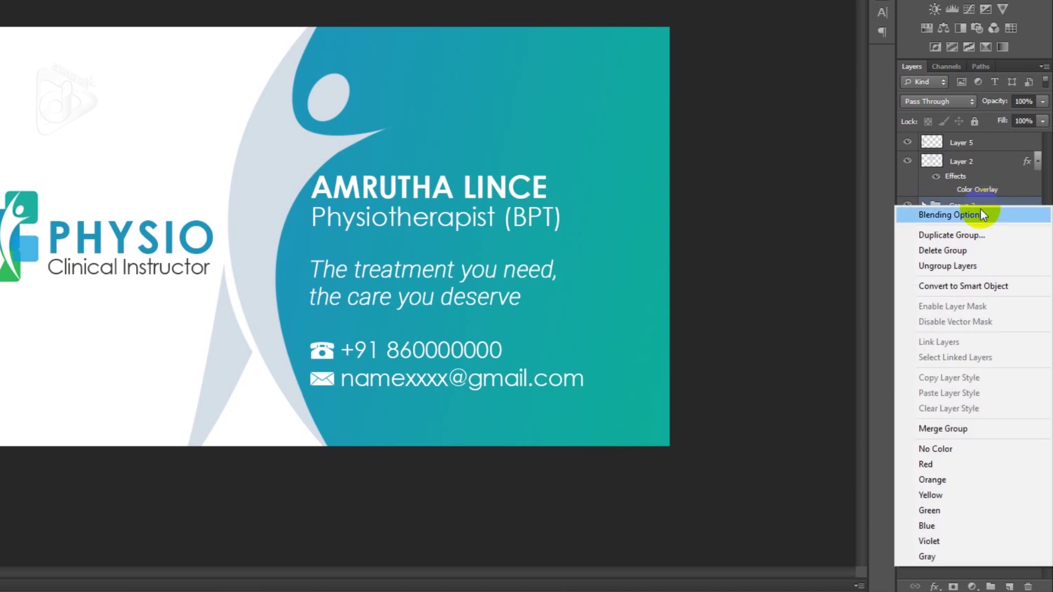
# - Delete Group 2 only, keeping Shape 1 and Shape 2, then collapse Group 1
pyautogui.click(945, 253)
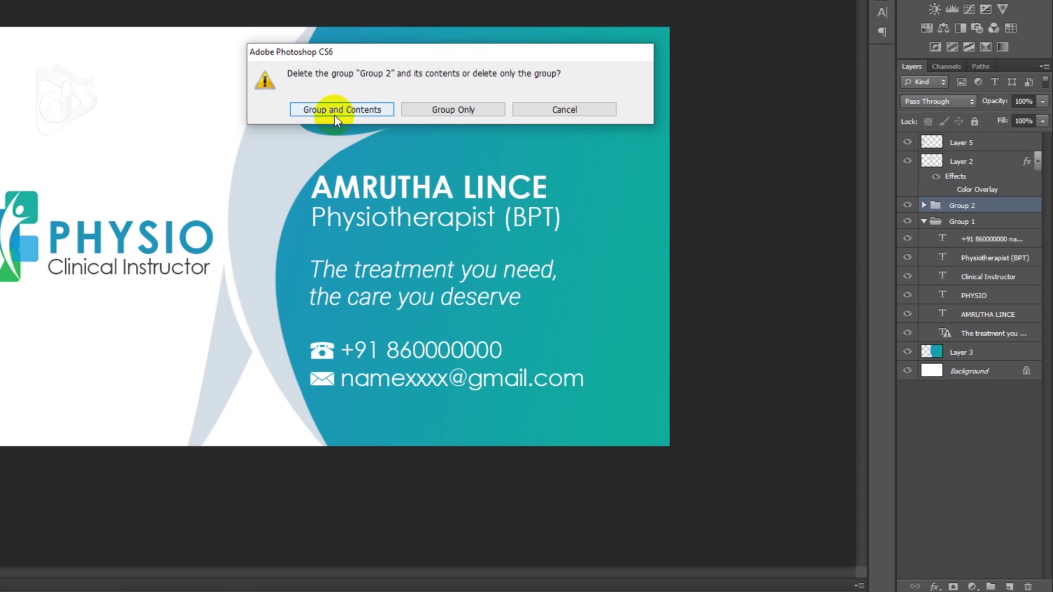
pyautogui.click(437, 112)
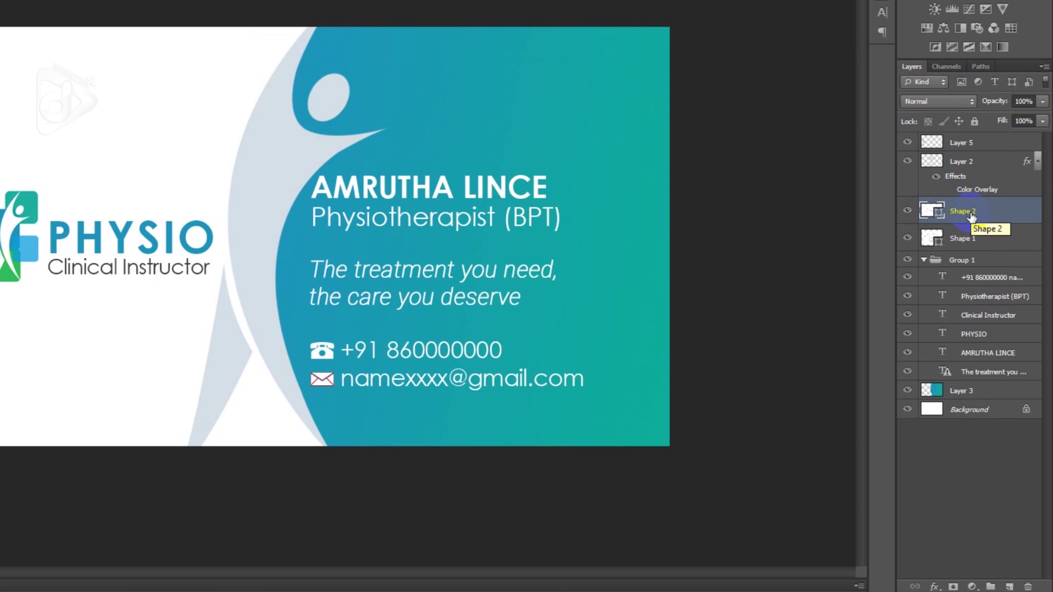
pyautogui.click(923, 259)
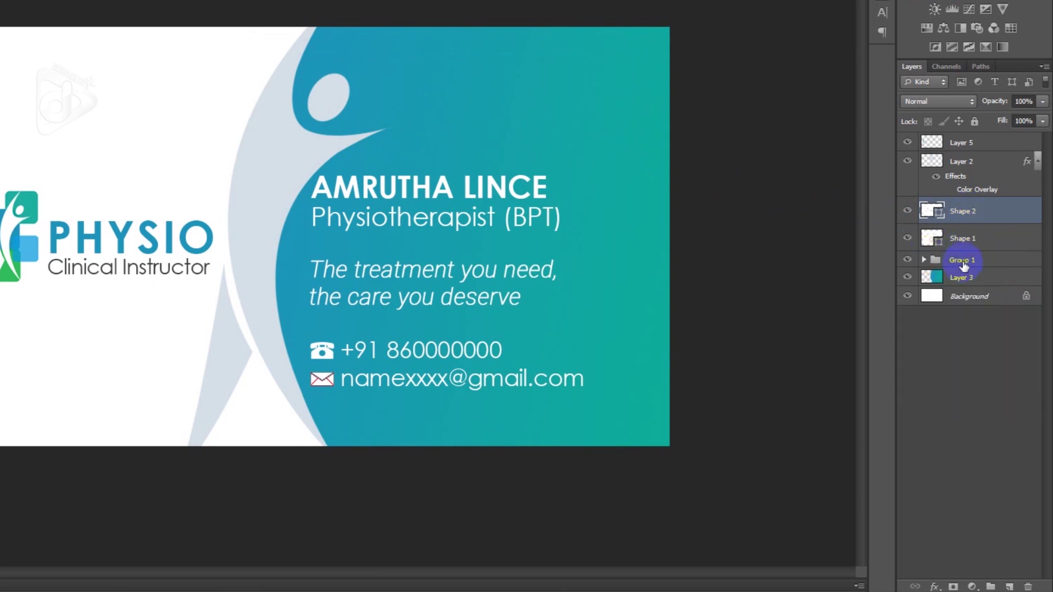
# - Ungroup Group 1 so its six text layers sit loose in the layer stack
pyautogui.click(965, 262)
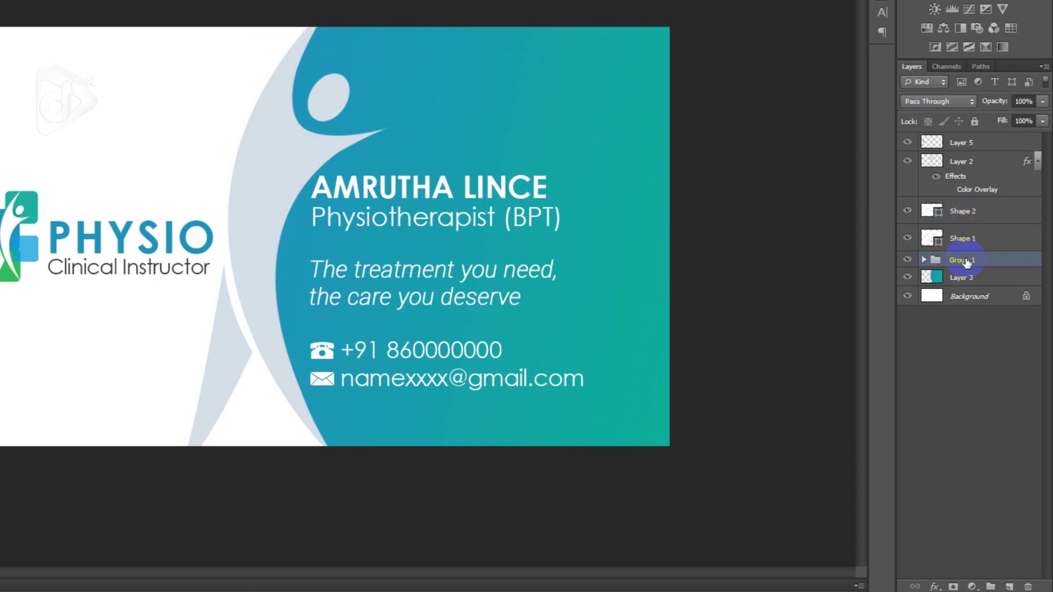
pyautogui.rightClick(966, 263)
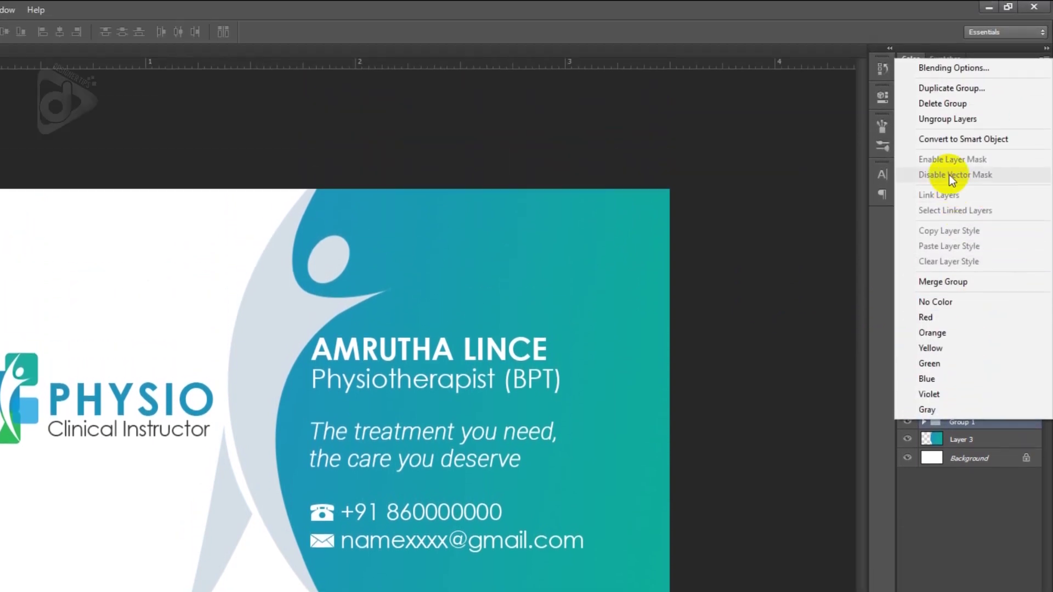
pyautogui.click(943, 120)
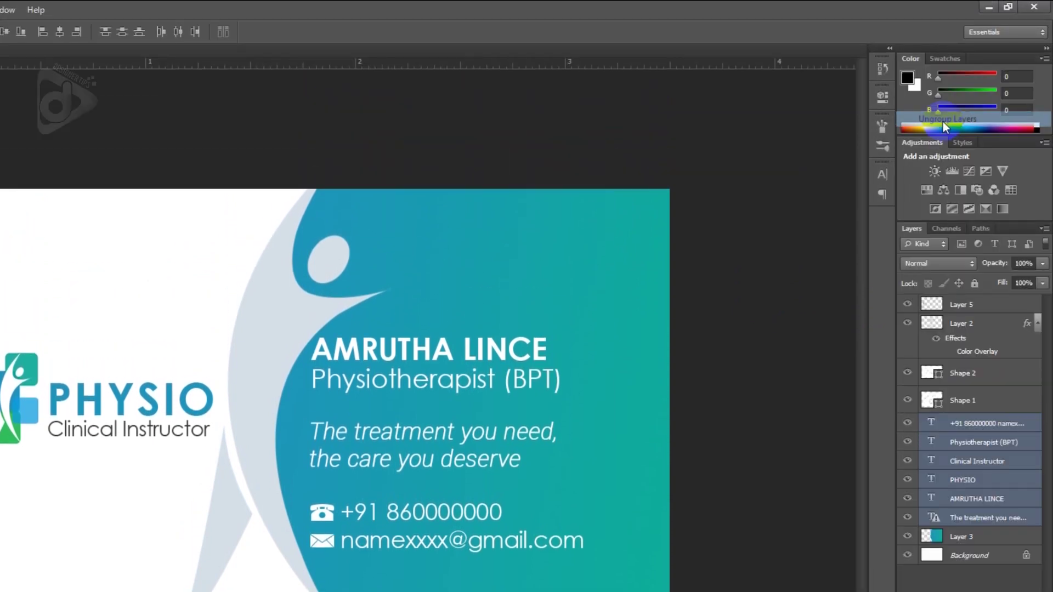